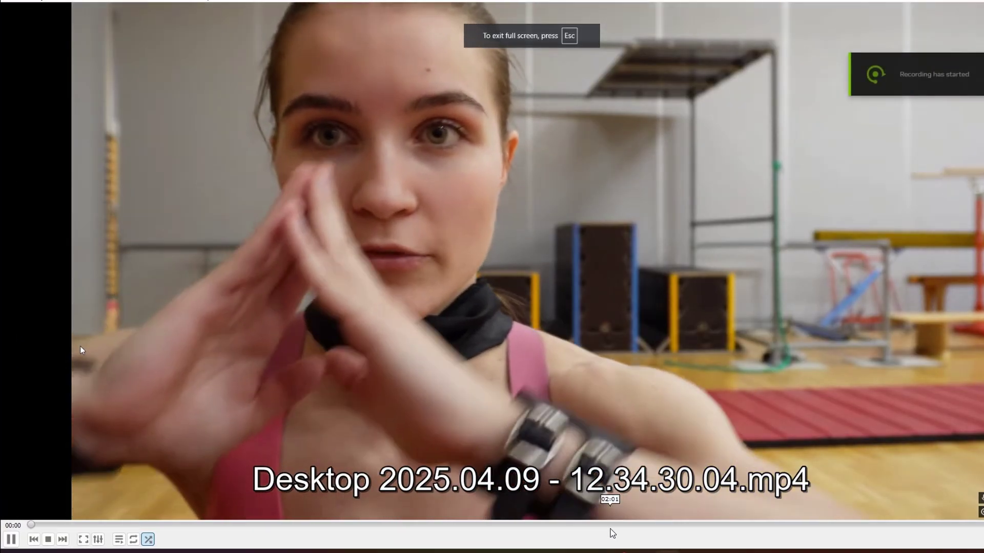
Add the combat clip to the Media Pool and accept the frame-rate change
{"action": "left_click", "coordinate": [612, 525]}
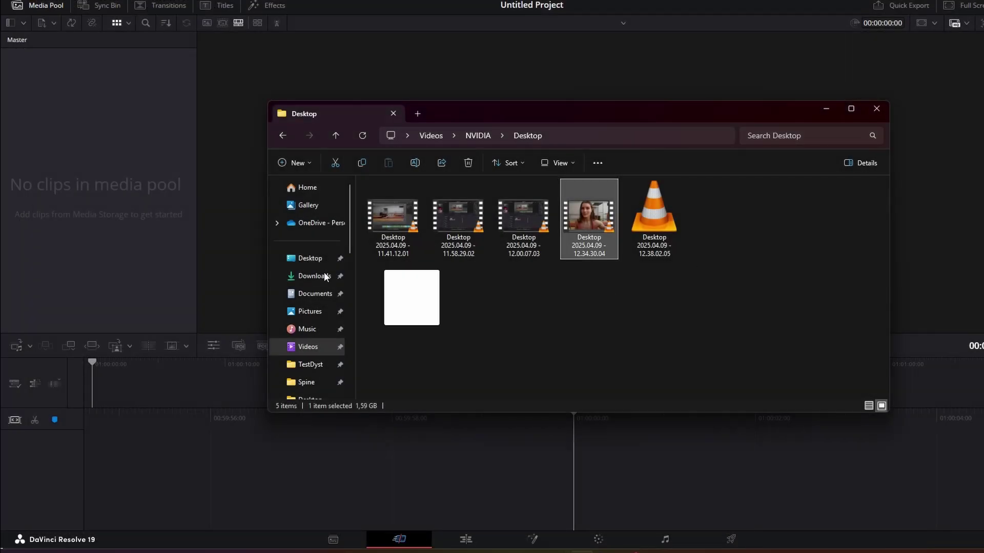
{"action": "left_click_drag", "start_coordinate": [324, 275], "coordinate": [25, 206]}
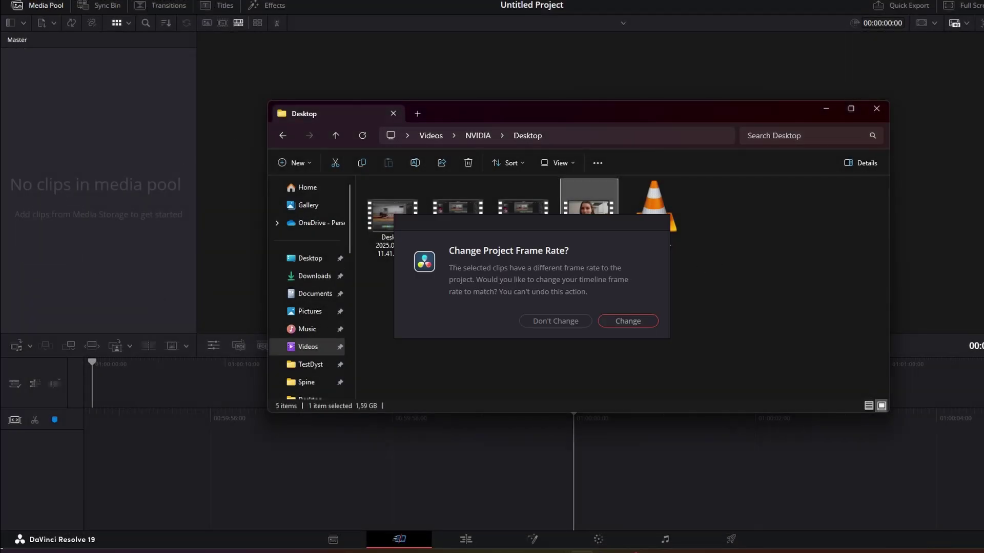
{"action": "left_click", "coordinate": [618, 320]}
{"action": "left_click", "coordinate": [937, 382]}
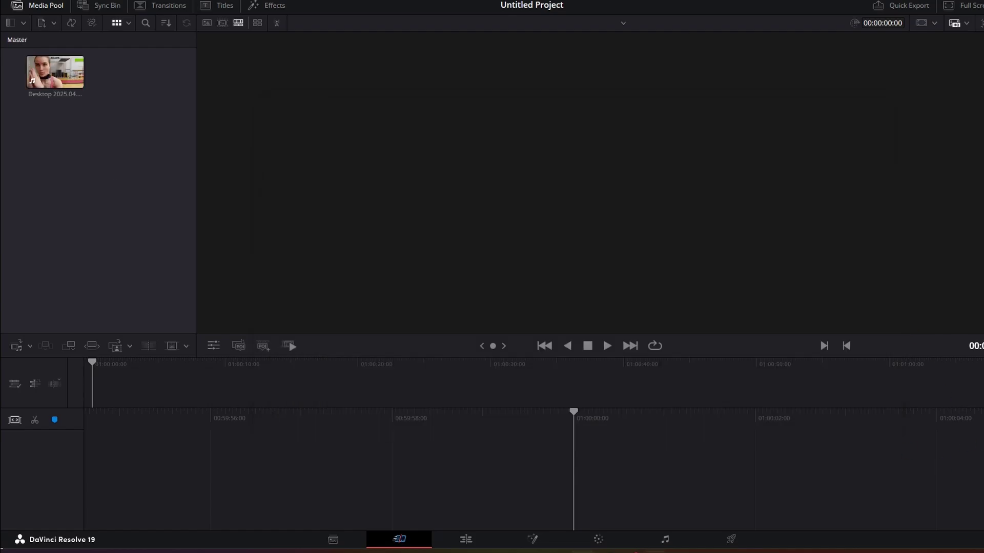
Set the timeline frame rate to 30 fps, save, and drop the clip onto a new timeline
{"action": "key", "text": "shift+9"}
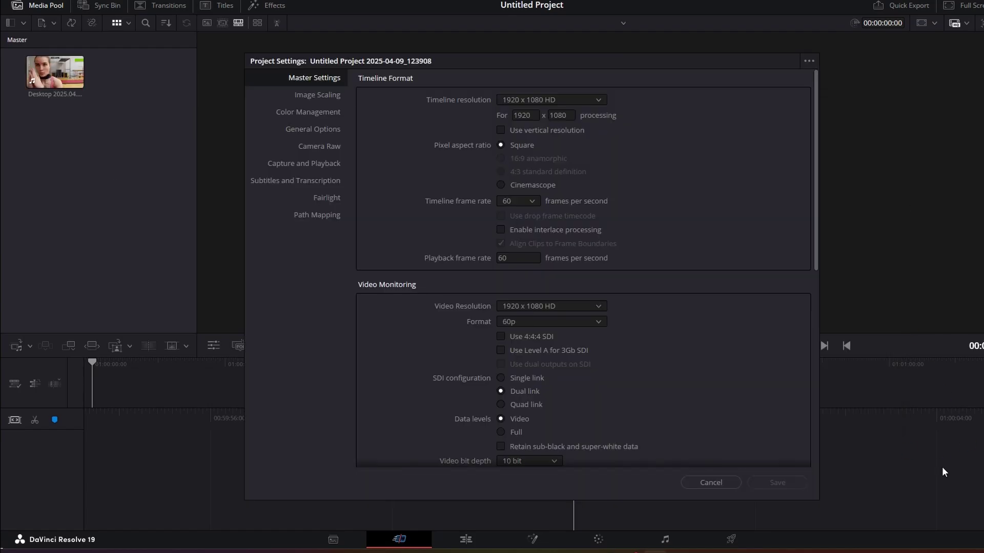
{"action": "left_click", "coordinate": [532, 202]}
{"action": "left_click", "coordinate": [520, 270]}
{"action": "left_click", "coordinate": [535, 203]}
{"action": "left_click", "coordinate": [519, 268]}
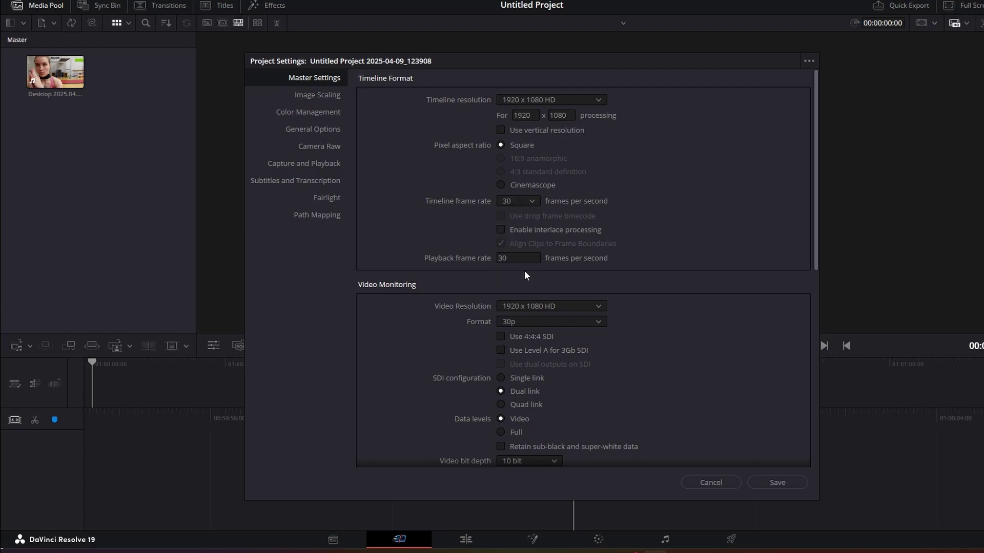
{"action": "left_click", "coordinate": [759, 485]}
{"action": "left_click", "coordinate": [621, 314]}
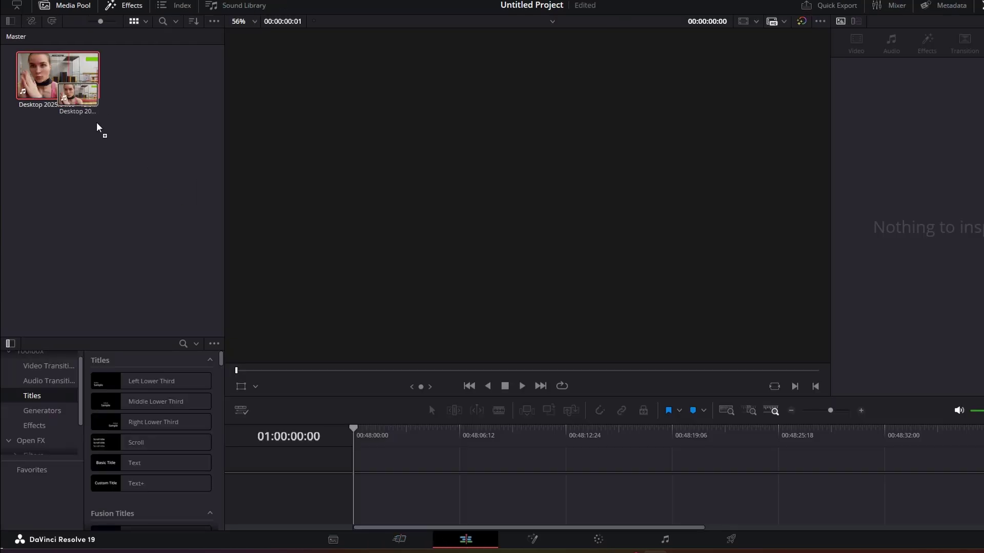
{"action": "left_click_drag", "start_coordinate": [59, 76], "coordinate": [613, 460]}
Blade the clip at 01:00:31:10 and slide the remaining clips together so no gaps remain
{"action": "key", "text": "b"}
{"action": "left_click", "coordinate": [615, 517]}
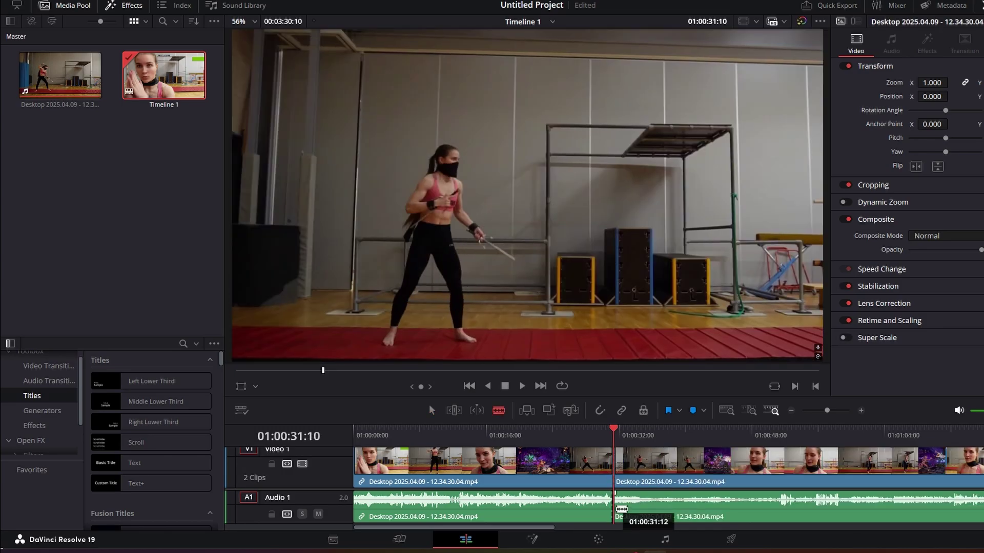
{"action": "key", "text": "a"}
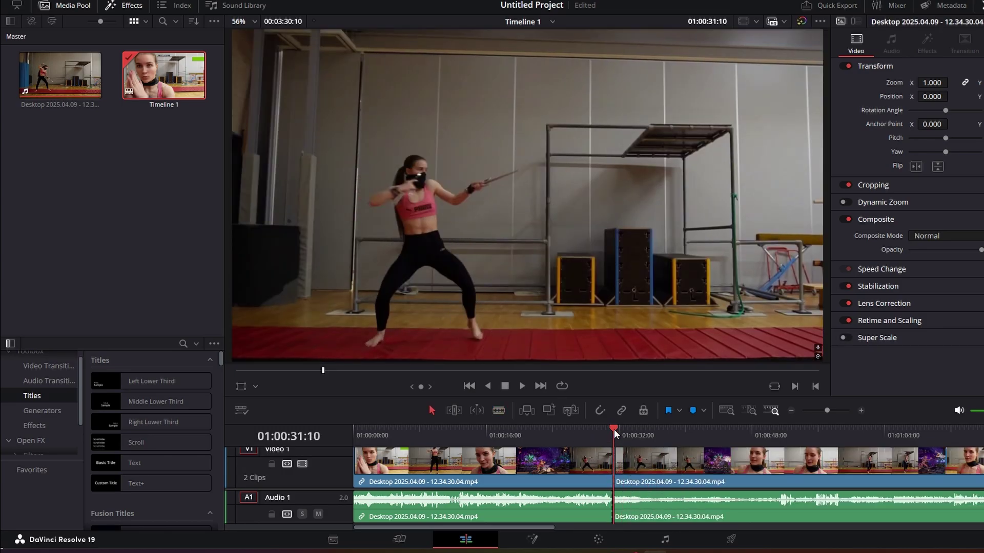
{"action": "left_click_drag", "start_coordinate": [614, 429], "coordinate": [677, 439]}
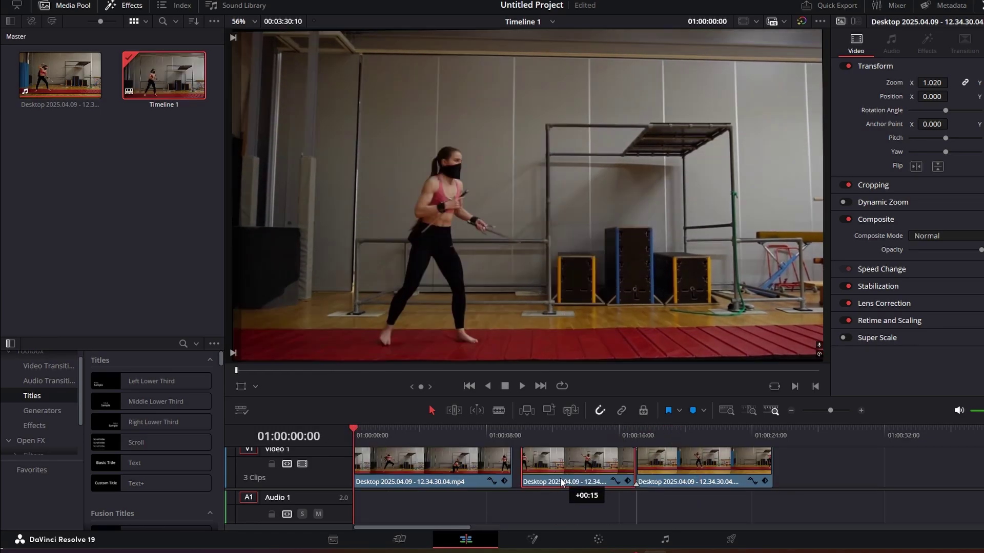
{"action": "left_click_drag", "start_coordinate": [561, 478], "coordinate": [552, 478]}
{"action": "left_click_drag", "start_coordinate": [665, 468], "coordinate": [654, 461]}
{"action": "left_click_drag", "start_coordinate": [640, 426], "coordinate": [357, 435]}
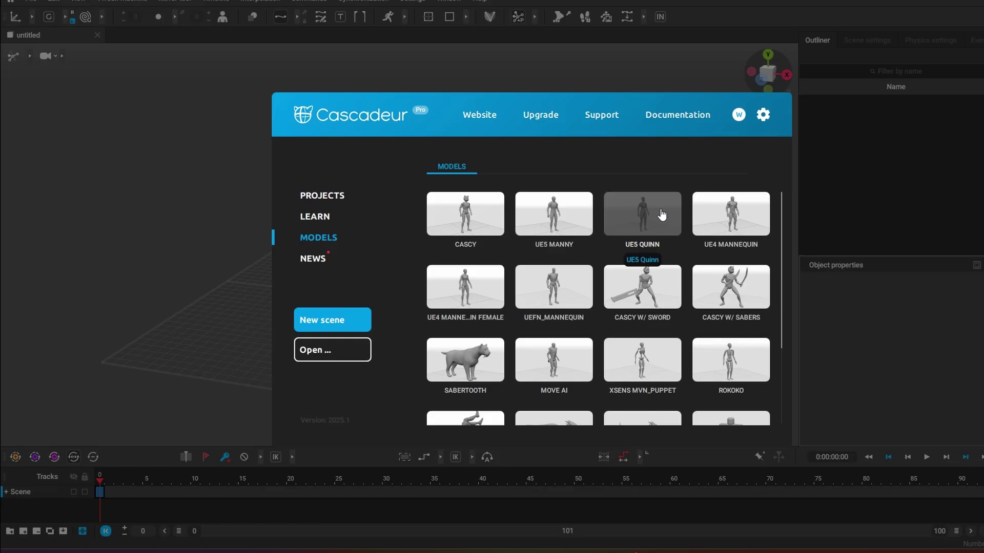
Start a UE5 Quinn scene and pick MK2 30fps.mp4 as the reference video source
{"action": "left_click", "coordinate": [635, 211]}
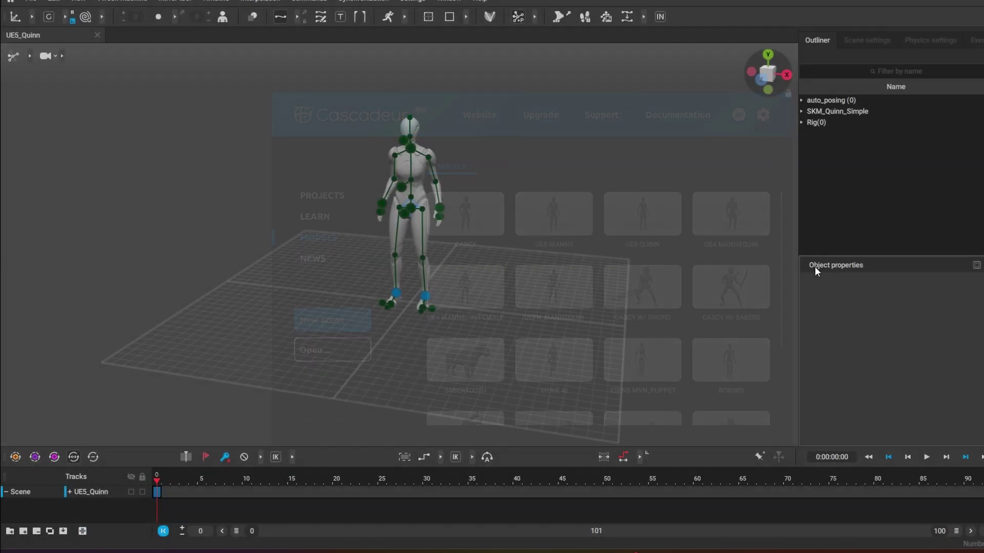
{"action": "left_click", "coordinate": [31, 1]}
{"action": "mouse_move", "coordinate": [137, 109]}
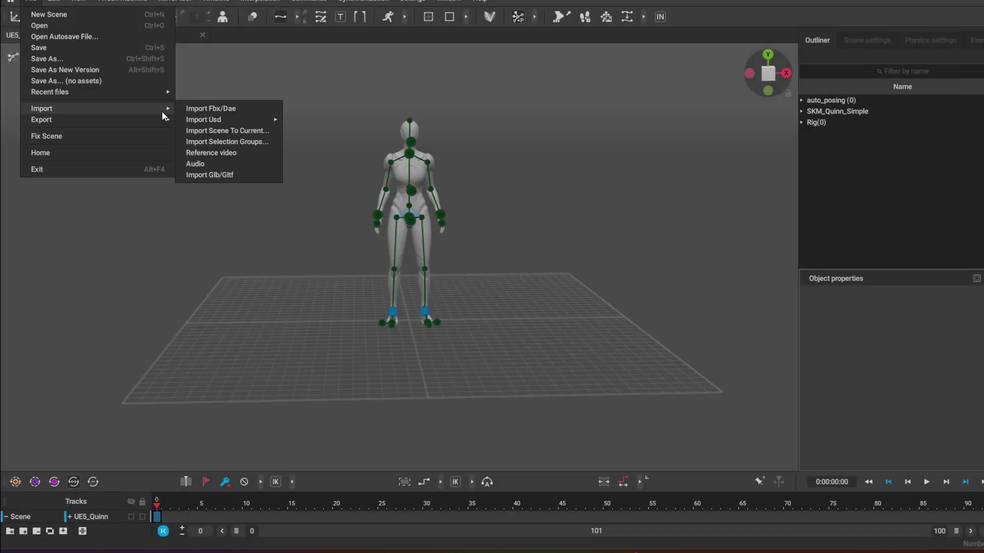
{"action": "left_click", "coordinate": [226, 152]}
{"action": "left_click", "coordinate": [644, 209]}
{"action": "left_click", "coordinate": [598, 357]}
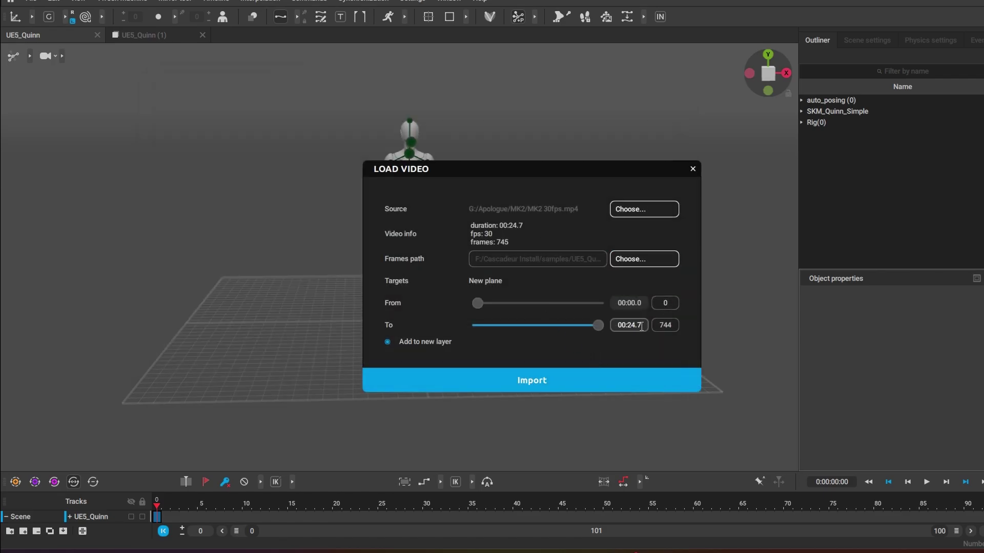
Import the video plane, scale it to X 3 and Y 1.77, and run Mocap on MeshObject(0)
{"action": "left_click", "coordinate": [597, 382]}
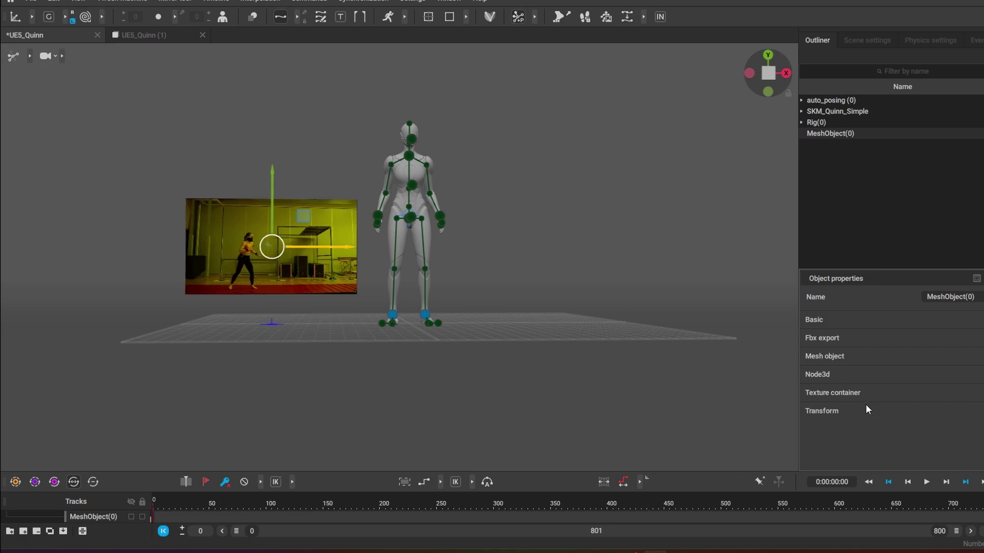
{"action": "left_click", "coordinate": [867, 406]}
{"action": "scroll", "coordinate": [902, 436], "scroll_direction": "down", "scroll_amount": 1}
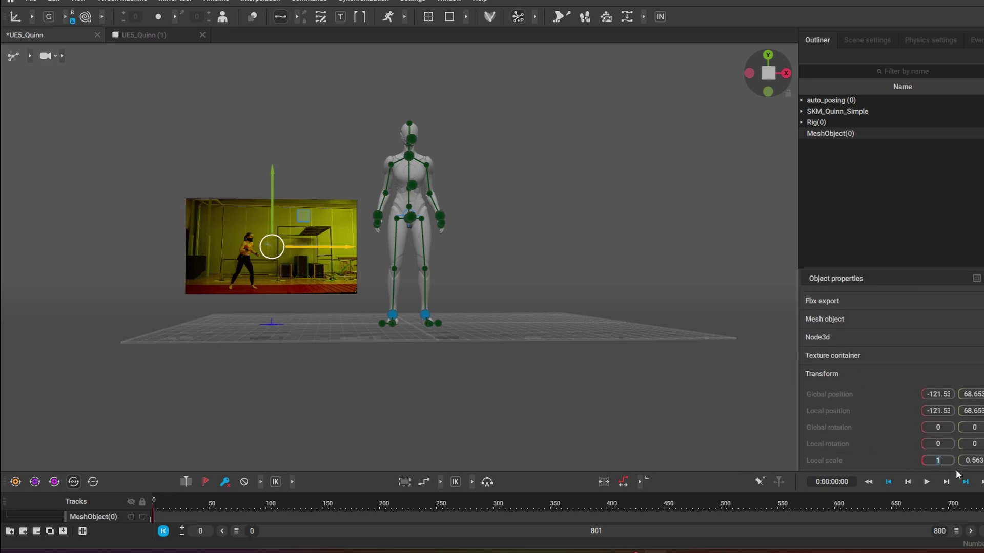
{"action": "left_click", "coordinate": [976, 461]}
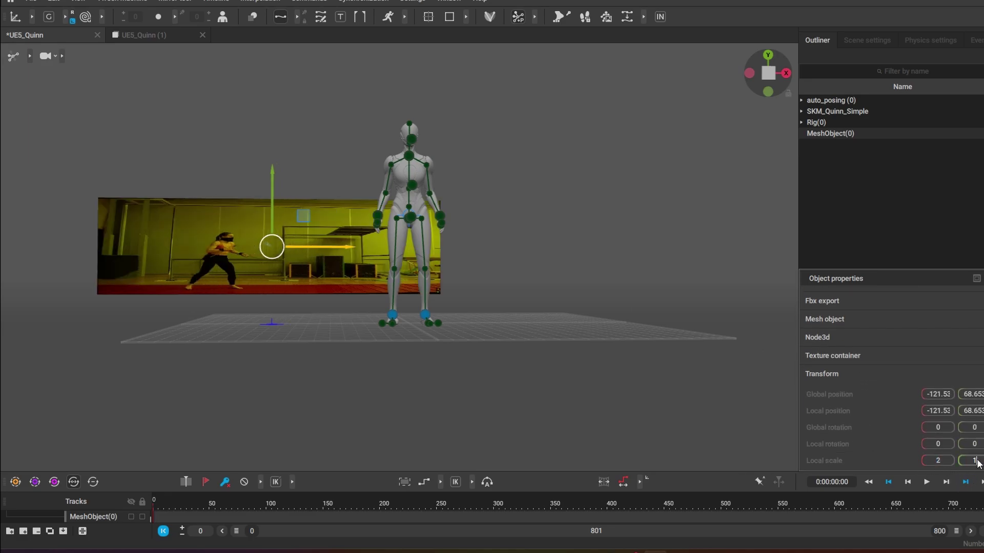
{"action": "type", "text": "1.77"}
{"action": "key", "text": "Return"}
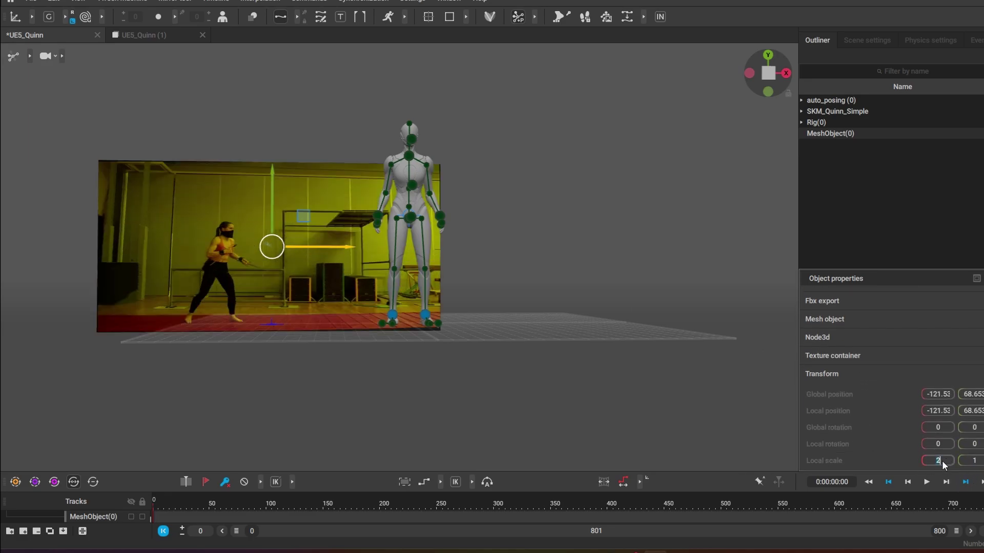
{"action": "type", "text": "3"}
{"action": "key", "text": "Return"}
{"action": "left_click", "coordinate": [849, 138]}
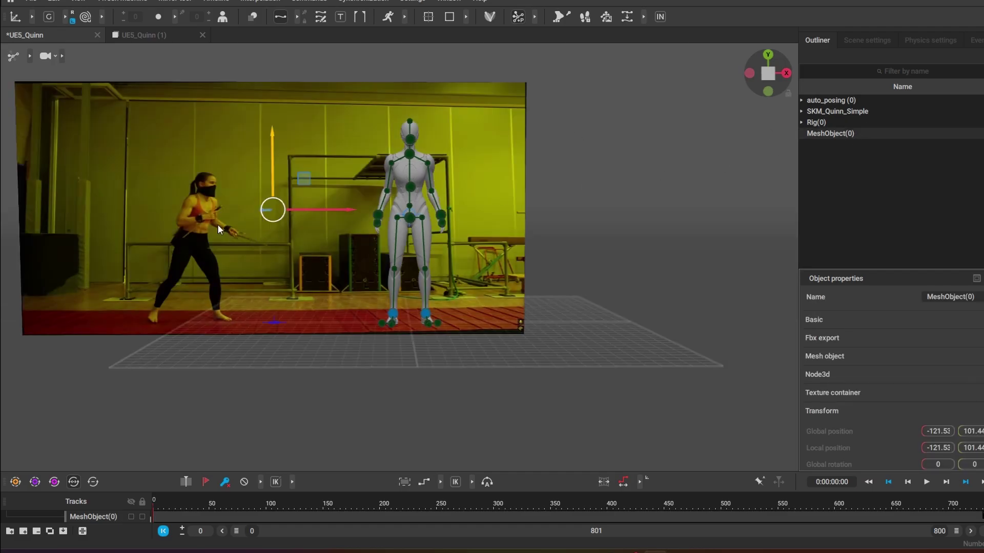
{"action": "left_click", "coordinate": [607, 17]}
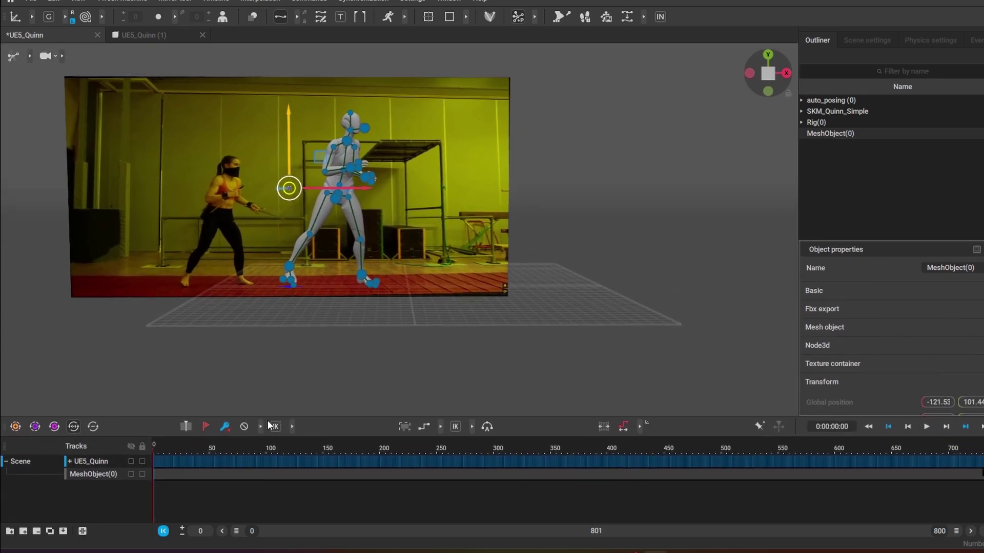
Scrub and play the captured combo animation, then deselect the video plane
{"action": "left_click_drag", "start_coordinate": [149, 448], "coordinate": [210, 449]}
{"action": "key", "text": "space"}
{"action": "left_click", "coordinate": [320, 343]}
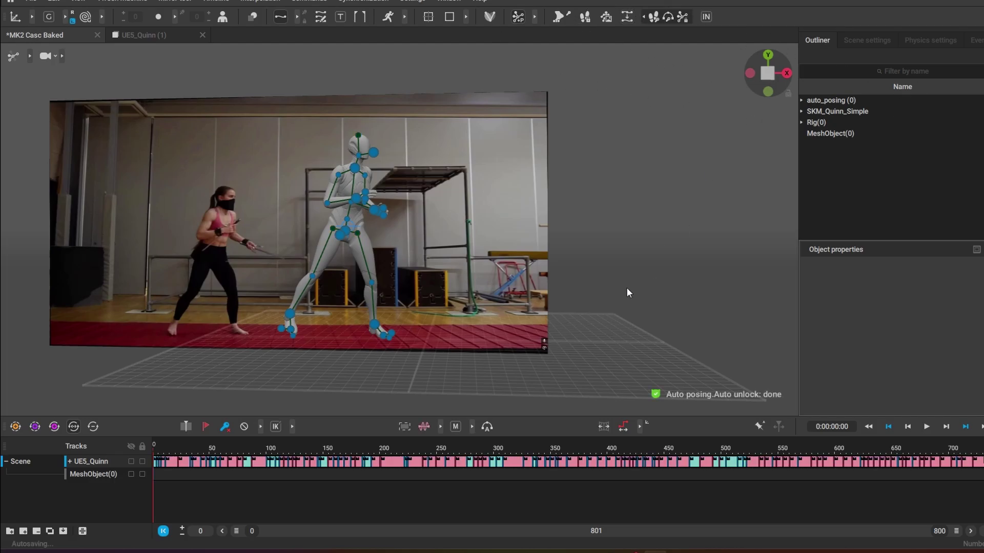
Play Quinn's baked combo animation alongside the reference footage
{"action": "key", "text": "space"}
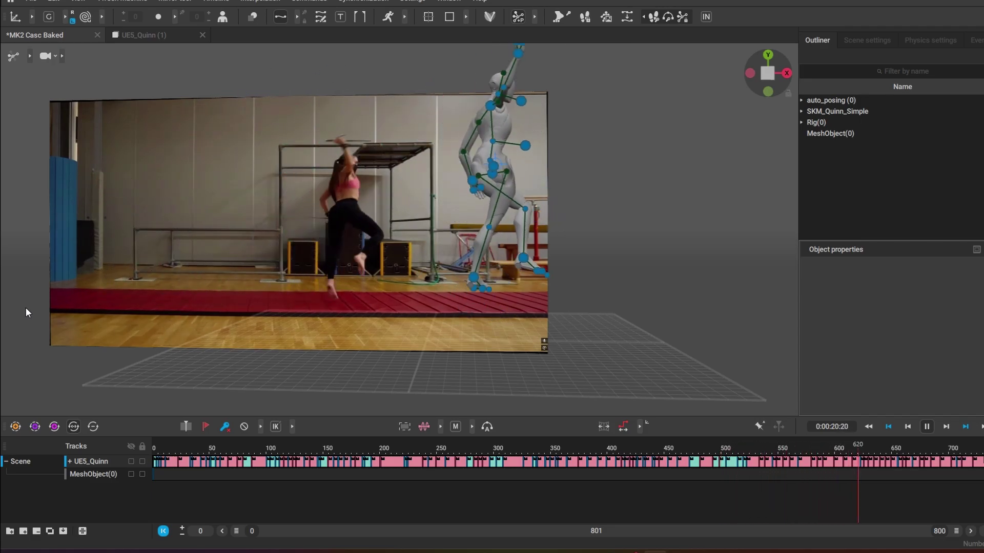
Show Animation unbaking settings: interpolation difference 10, autoposing precision 5, fingers difference 3
{"action": "left_click", "coordinate": [854, 43]}
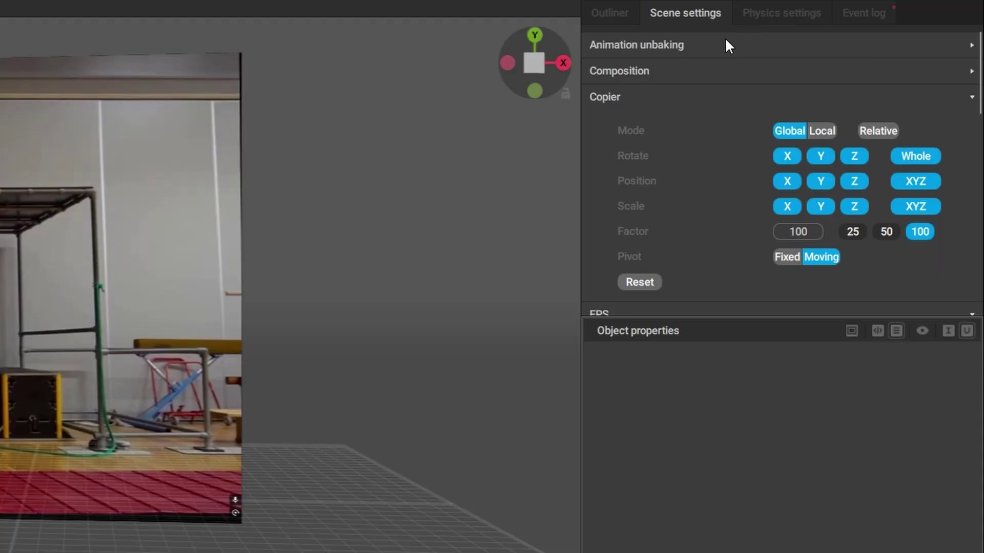
{"action": "left_click", "coordinate": [888, 66]}
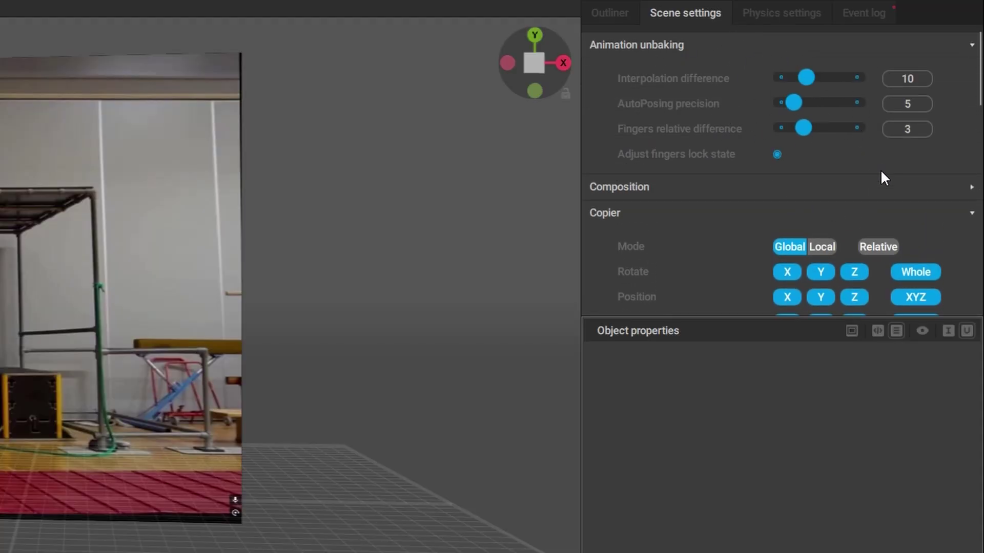
{"action": "mouse_move", "coordinate": [712, 153]}
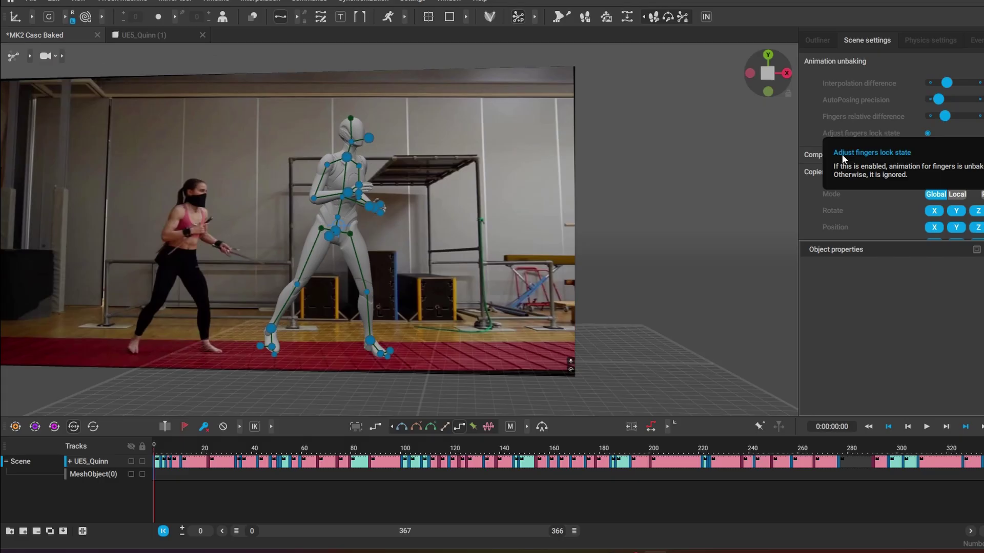
Inspect UE5_Quinn's Arms and Arm_L sub-tracks, then collapse them and return to frame 0
{"action": "left_click", "coordinate": [70, 462]}
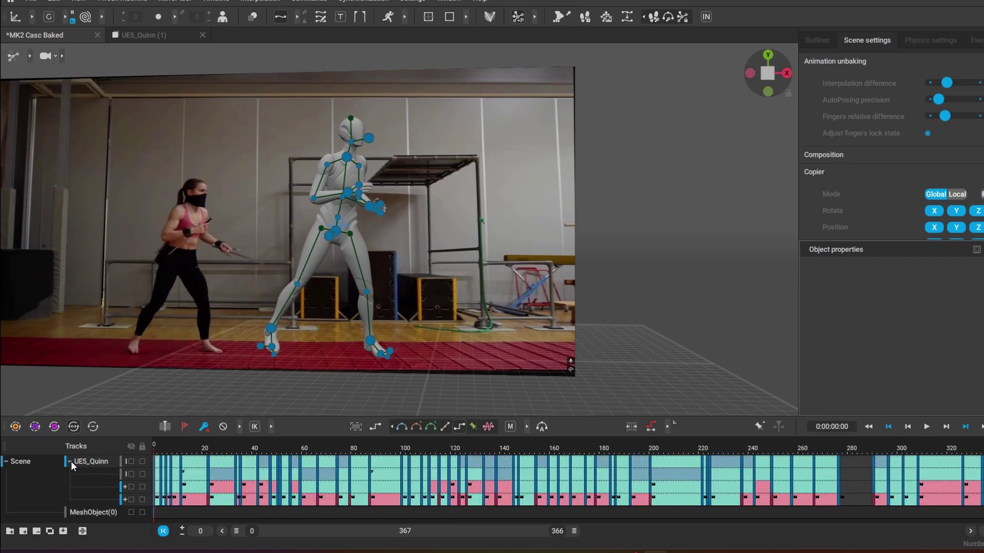
{"action": "left_click_drag", "start_coordinate": [153, 444], "coordinate": [207, 448]}
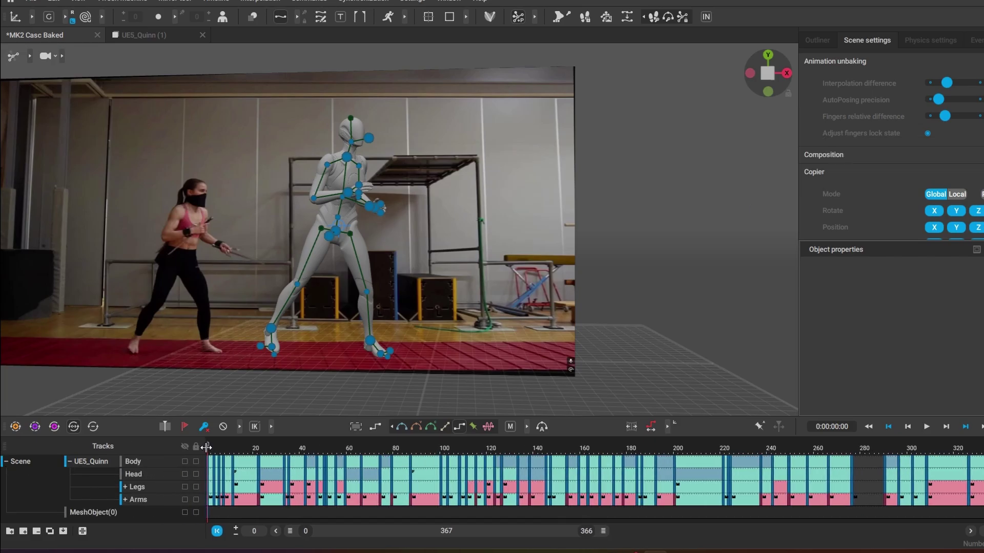
{"action": "left_click", "coordinate": [125, 499]}
{"action": "left_click_drag", "start_coordinate": [208, 445], "coordinate": [333, 449]}
{"action": "left_click", "coordinate": [179, 491]}
{"action": "scroll", "coordinate": [304, 476], "scroll_direction": "down", "scroll_amount": 1}
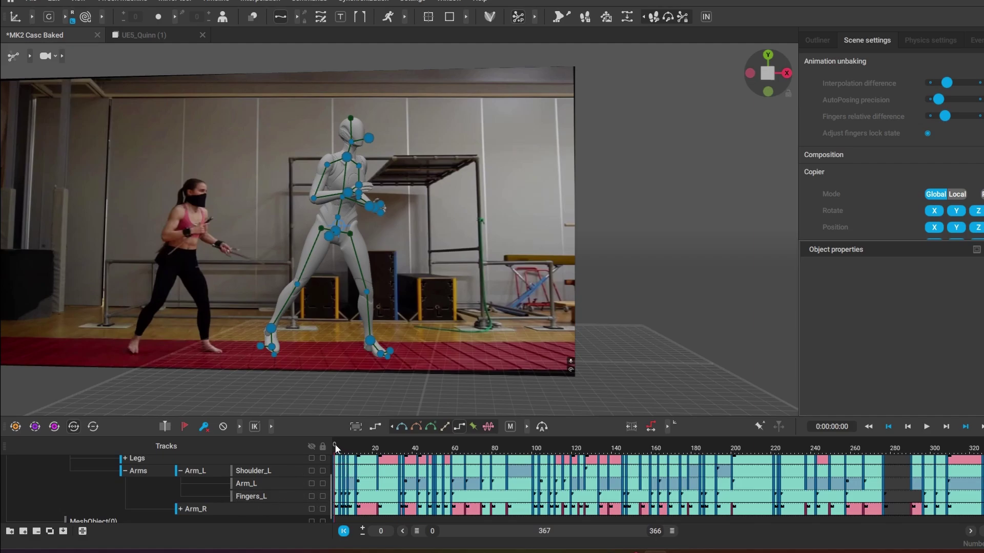
{"action": "scroll", "coordinate": [123, 481], "scroll_direction": "up", "scroll_amount": 2}
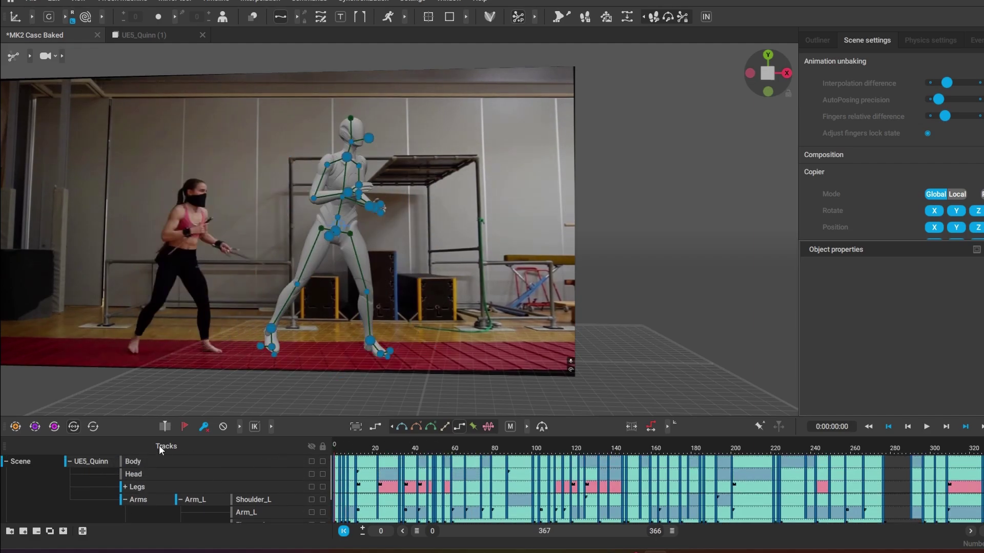
{"action": "left_click", "coordinate": [70, 462]}
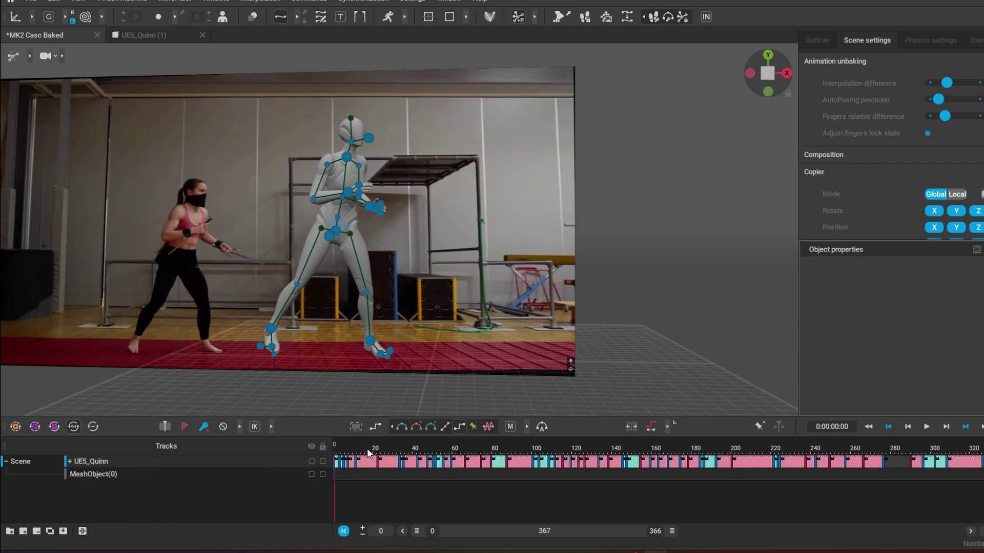
{"action": "left_click_drag", "start_coordinate": [346, 456], "coordinate": [640, 466]}
{"action": "key", "text": "Home"}
Toggle Unbake animation to convert Quinn's baked mocap into editable keyframes
{"action": "left_click", "coordinate": [651, 428]}
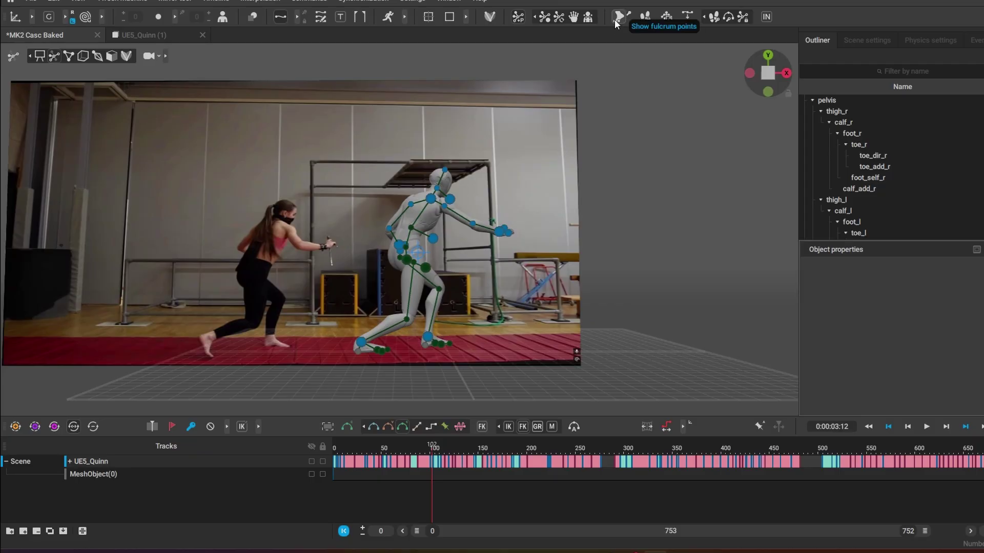
Show fulcrum points, turn on AutoPhysics, and play the animation to preview the physics
{"action": "left_click", "coordinate": [616, 21]}
{"action": "left_click_drag", "start_coordinate": [381, 450], "coordinate": [256, 399]}
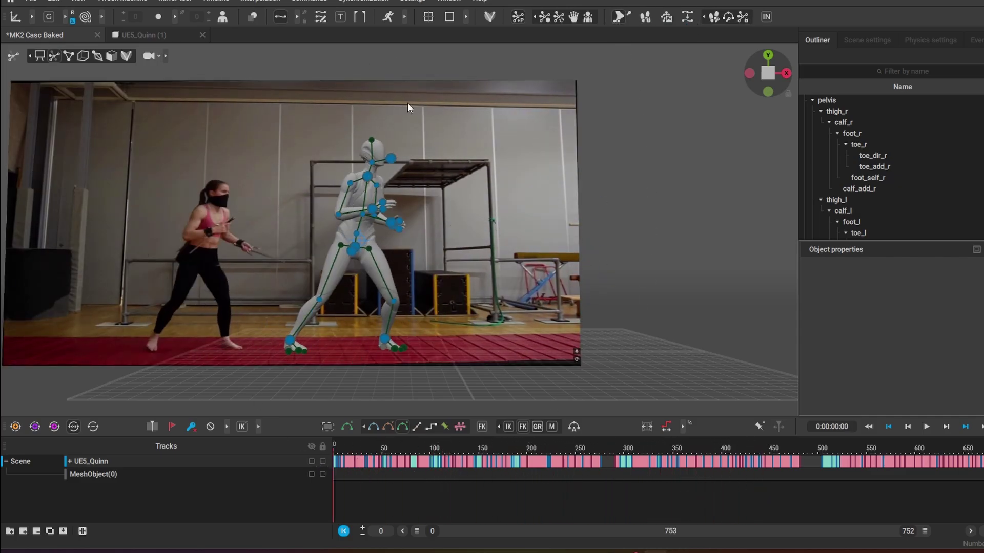
{"action": "key", "text": "ctrl+shift+a"}
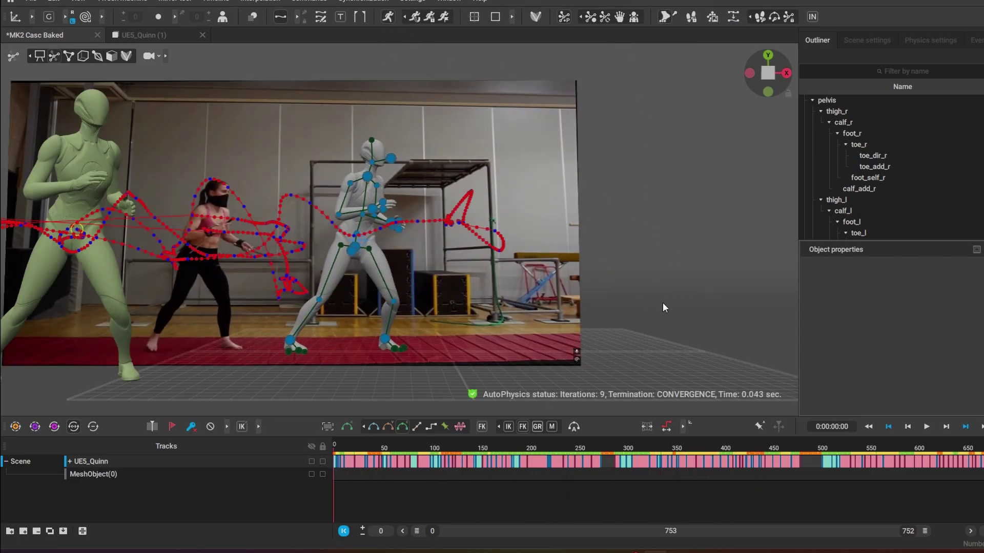
{"action": "right_click_drag", "start_coordinate": [662, 304], "coordinate": [652, 337]}
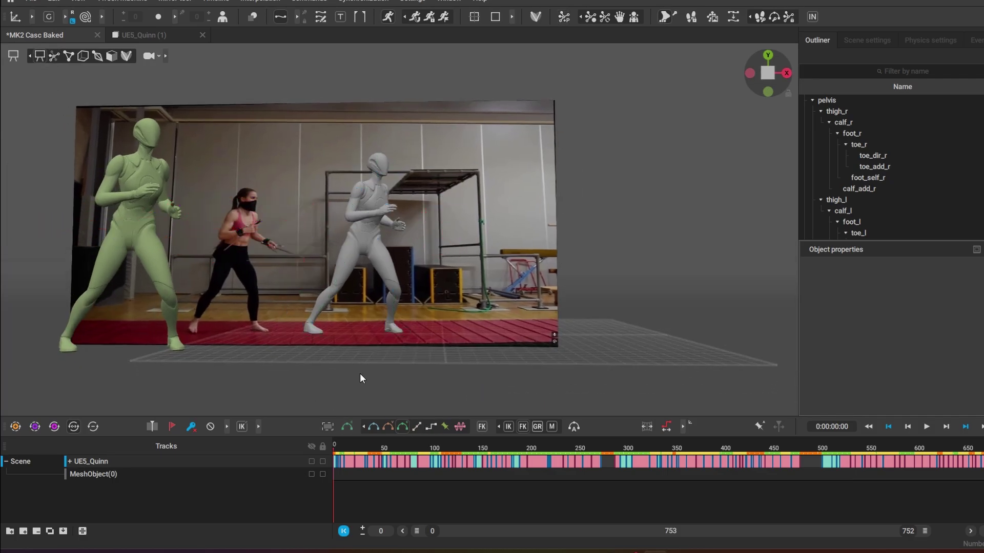
{"action": "right_click_drag", "start_coordinate": [361, 378], "coordinate": [486, 346]}
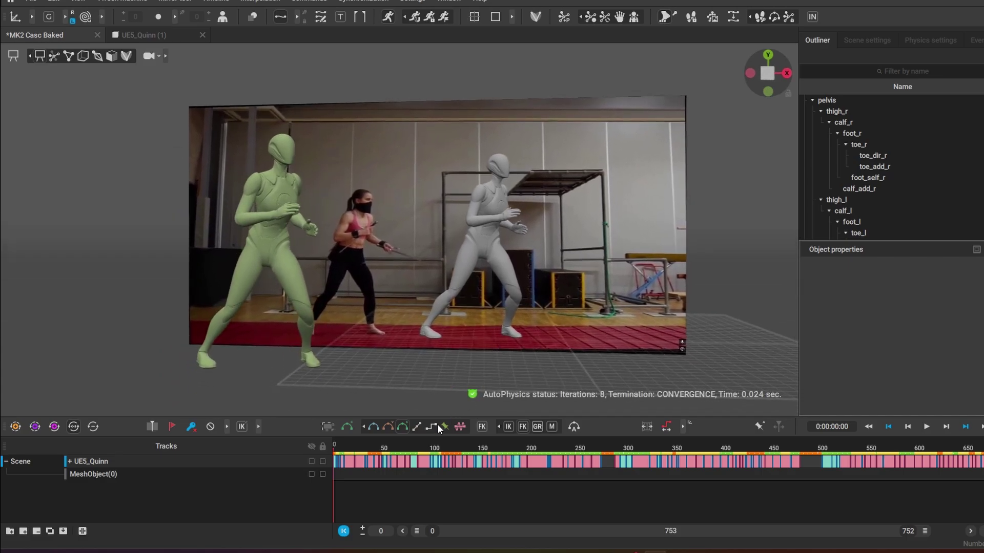
{"action": "key", "text": "space"}
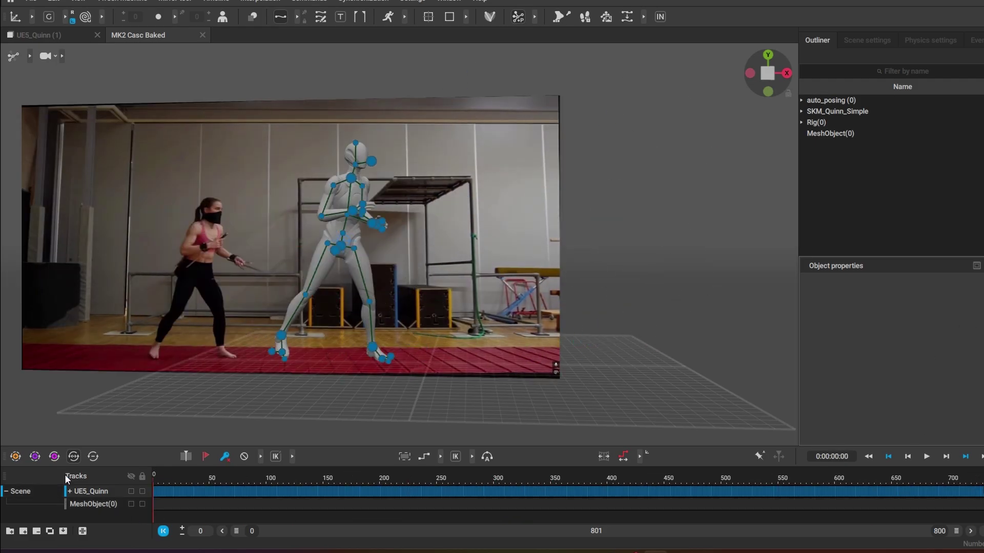
Apply Uniform Keyframe Reduction with a step of 5 to Quinn's animation
{"action": "left_click", "coordinate": [309, 1]}
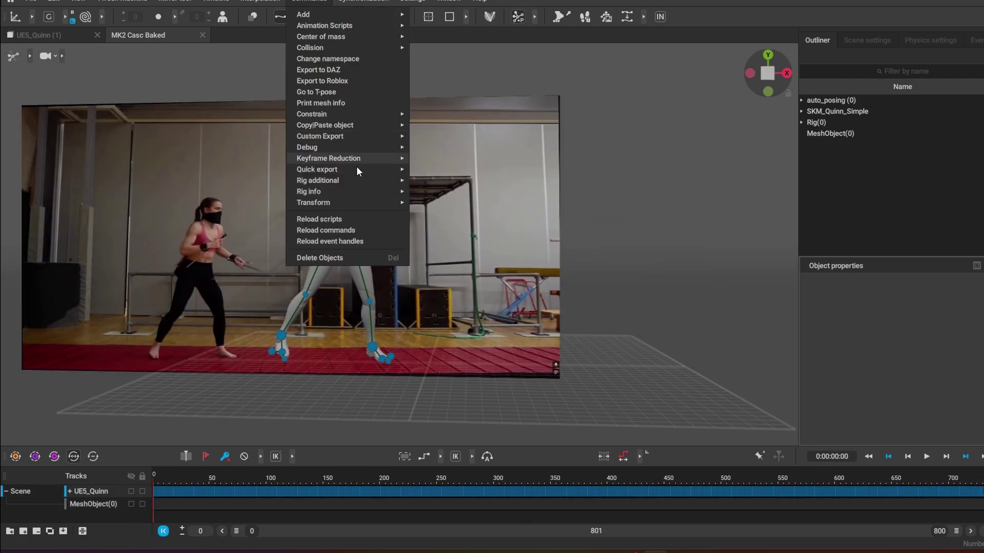
{"action": "mouse_move", "coordinate": [365, 157]}
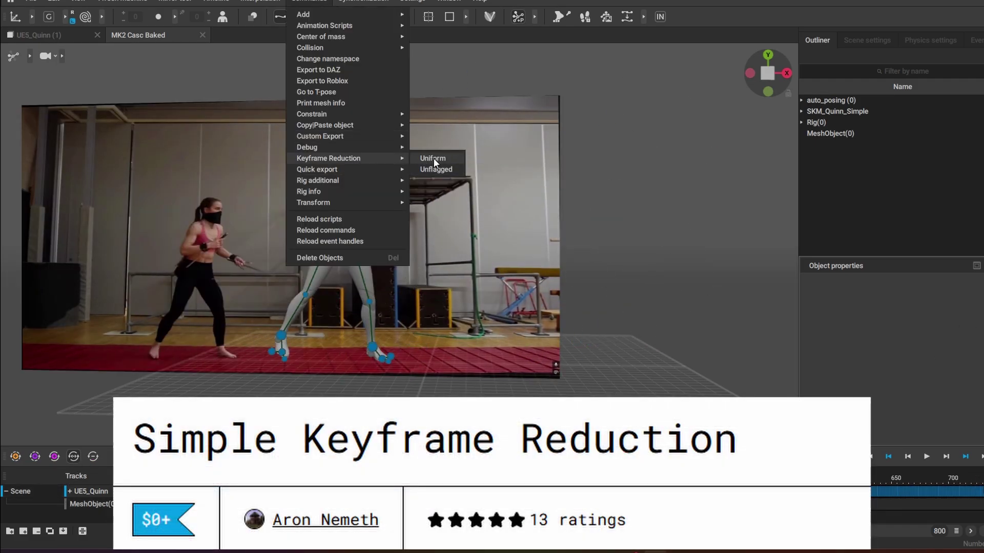
{"action": "left_click", "coordinate": [434, 159]}
{"action": "left_click", "coordinate": [587, 304]}
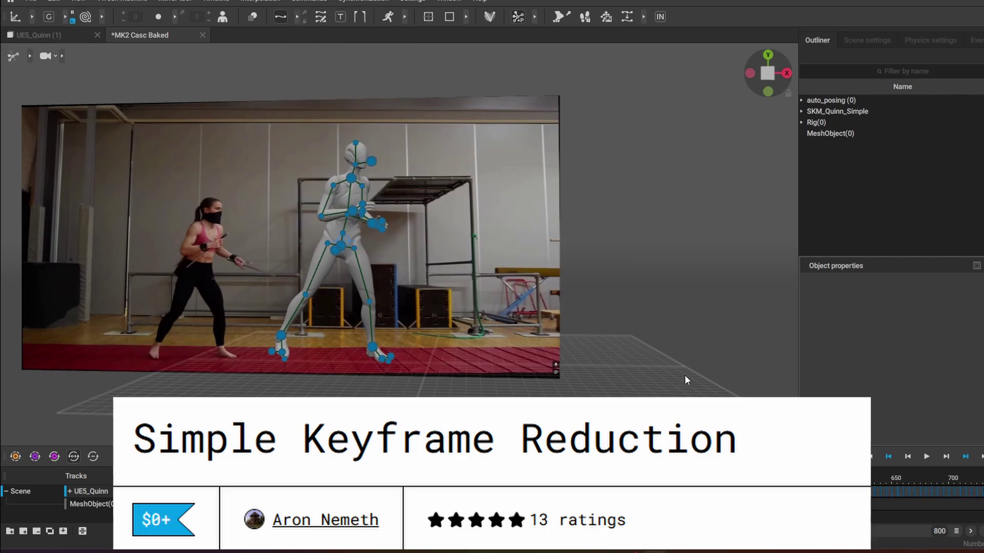